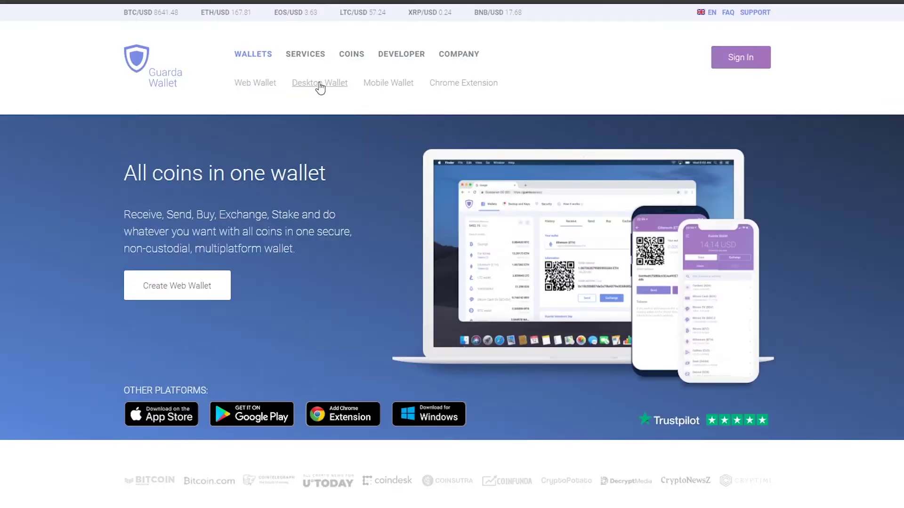
Step: Download Guarda_Setup_1.0.0x64.exe for Windows 64 to the Desktop and install it
{"action": "left_click", "coordinate": [320, 87]}
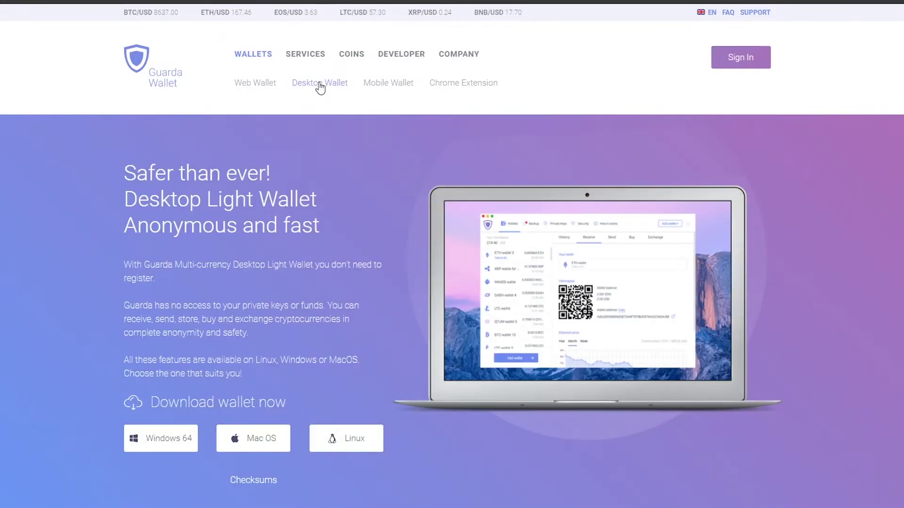
{"action": "left_click", "coordinate": [149, 445]}
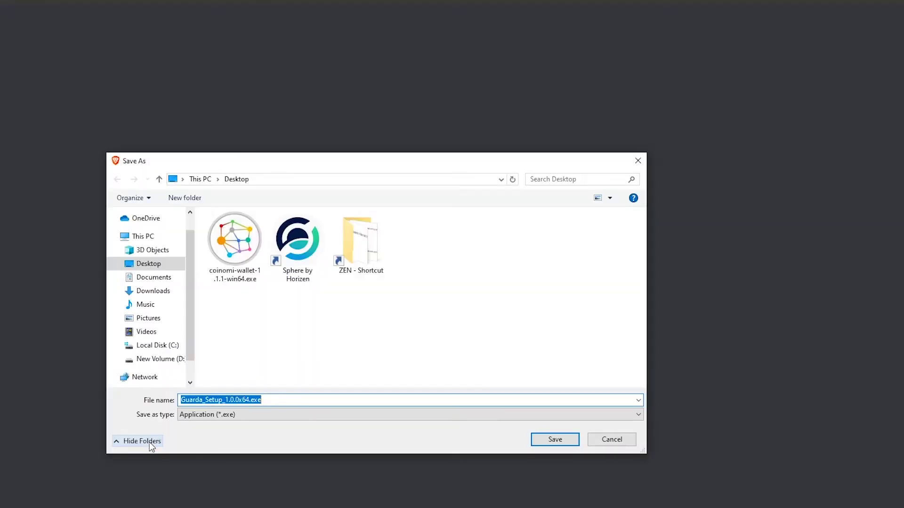
{"action": "left_click", "coordinate": [555, 440]}
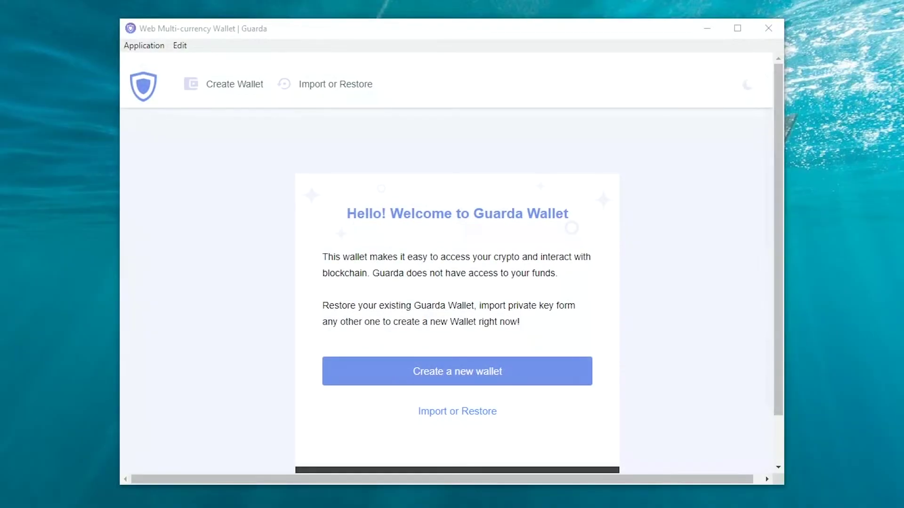
Step: Create a new wallet protected by the pasted, confirmed password and download its backup file
{"action": "left_click", "coordinate": [492, 373]}
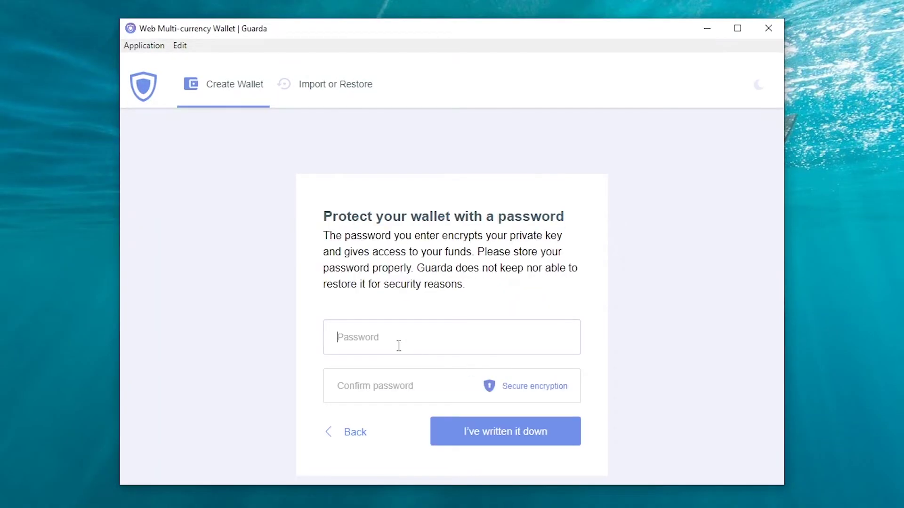
{"action": "key", "text": "ctrl+v"}
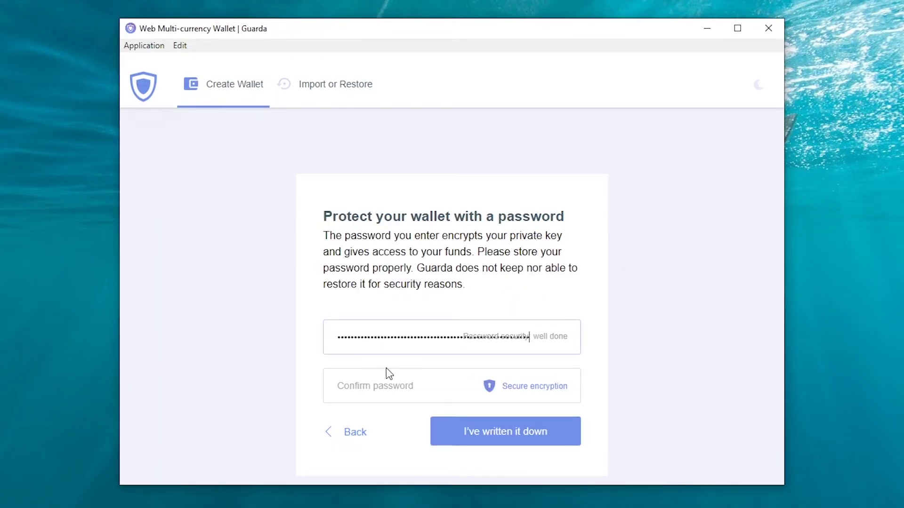
{"action": "left_click", "coordinate": [387, 380]}
{"action": "key", "text": "ctrl+v"}
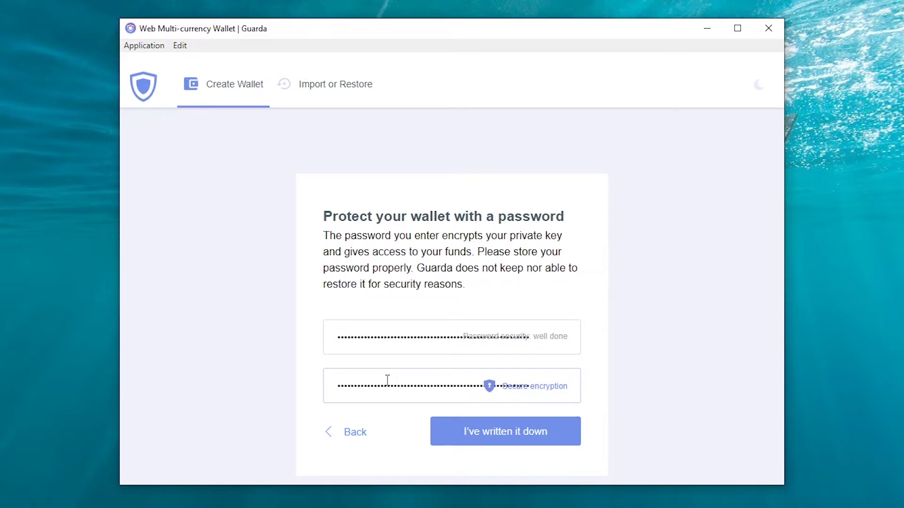
{"action": "left_click", "coordinate": [487, 442]}
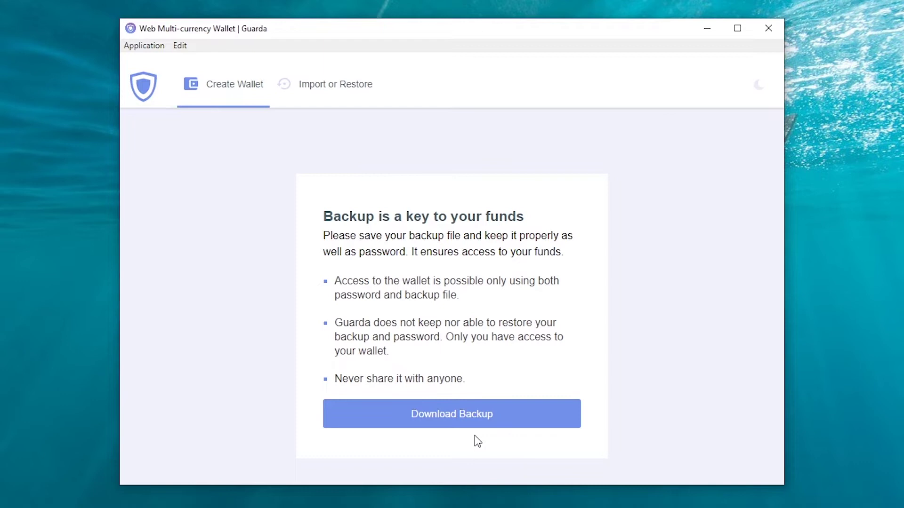
{"action": "left_click", "coordinate": [476, 424]}
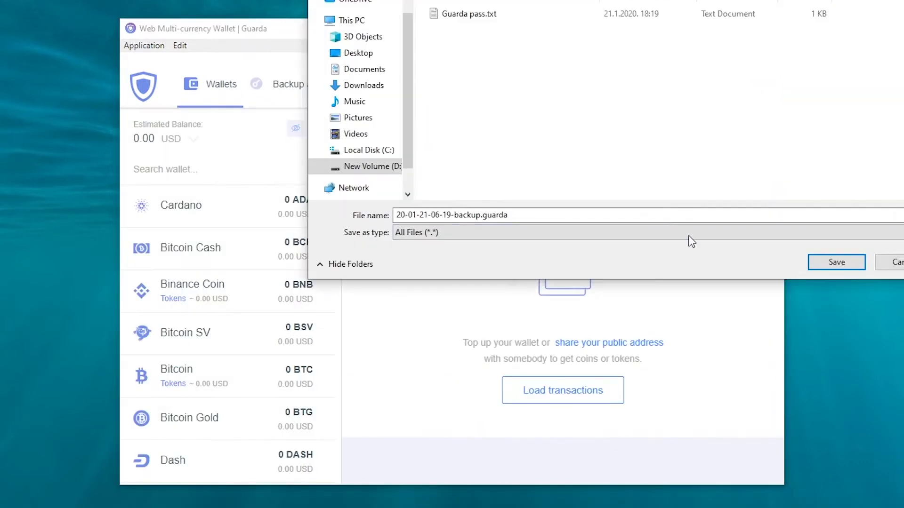
Step: Save the backup file, then add a Horizen (ZEN) wallet found by searching 'h'
{"action": "left_click", "coordinate": [834, 266]}
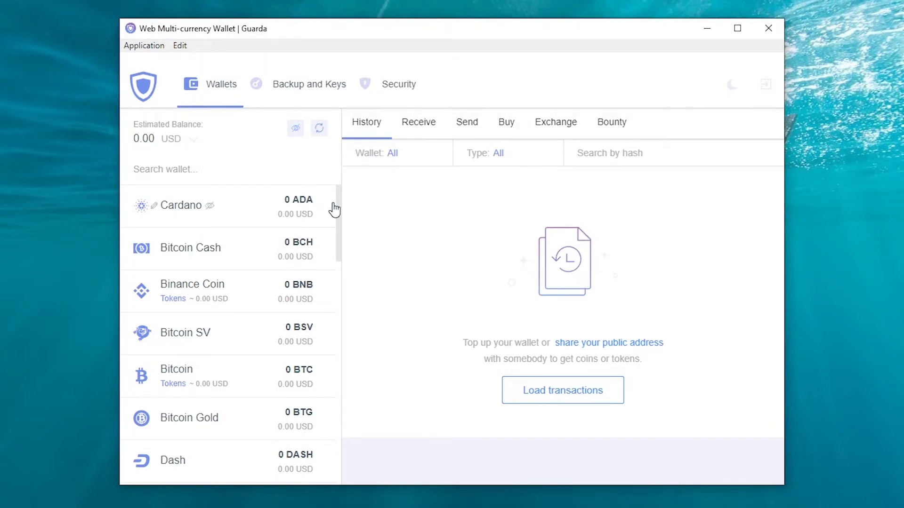
{"action": "left_click_drag", "start_coordinate": [338, 203], "coordinate": [343, 448]}
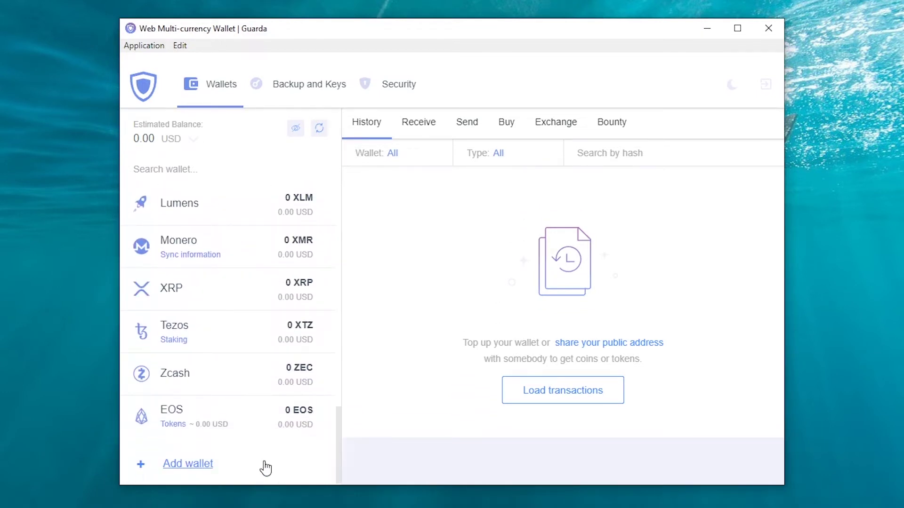
{"action": "left_click", "coordinate": [203, 466]}
{"action": "left_click", "coordinate": [367, 363]}
{"action": "type", "text": "h"}
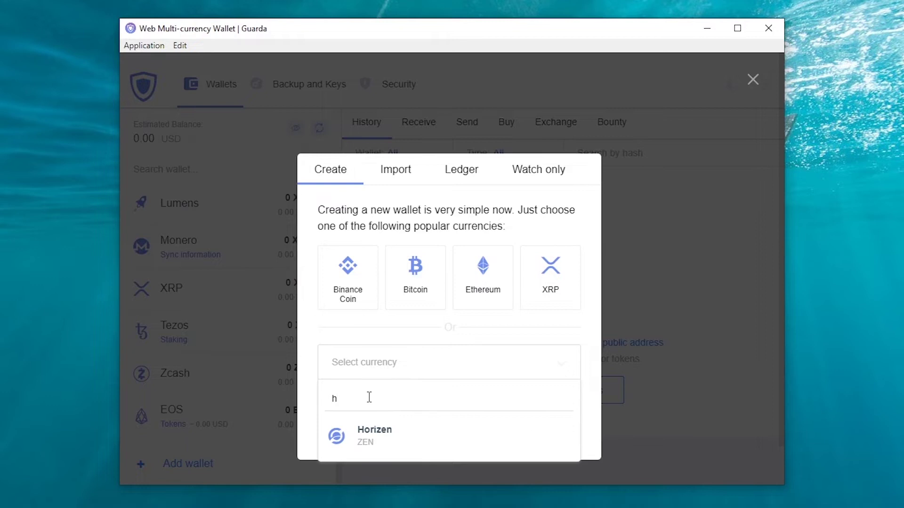
{"action": "left_click", "coordinate": [375, 443]}
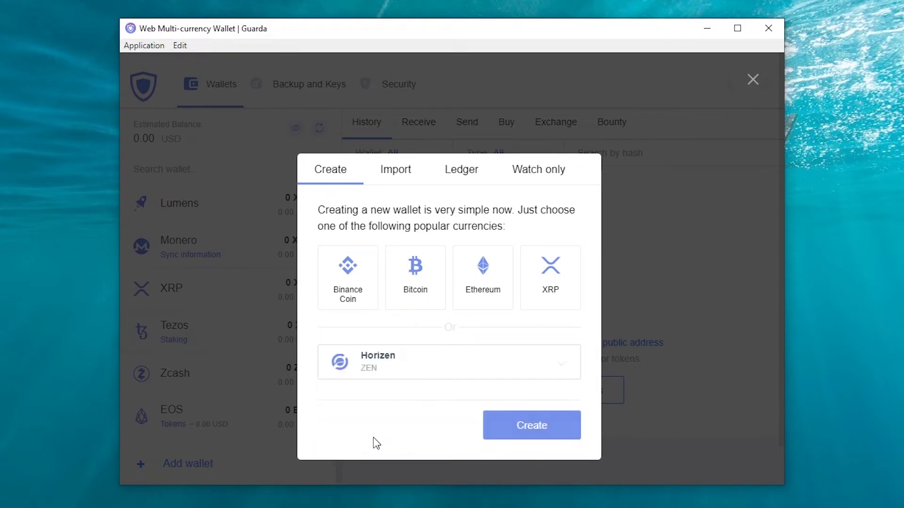
{"action": "left_click", "coordinate": [525, 429]}
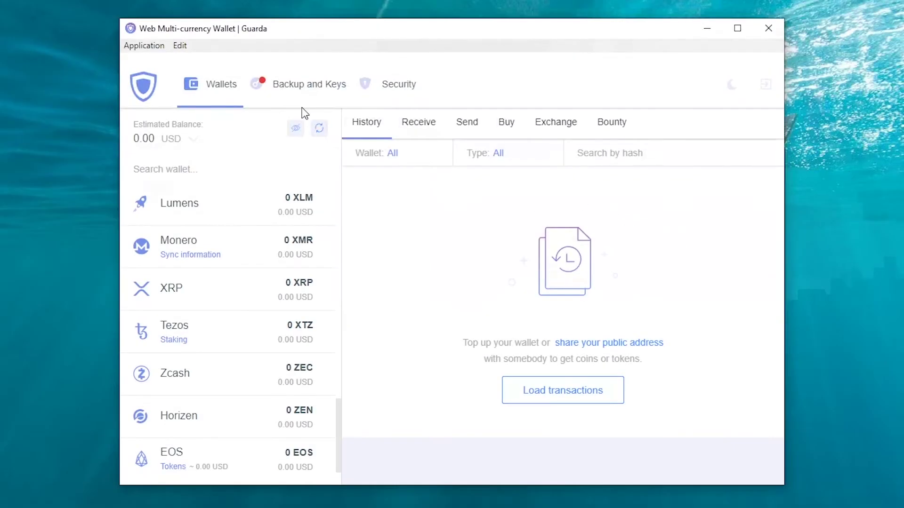
{"action": "scroll", "coordinate": [339, 442], "scroll_direction": "down", "scroll_amount": 2}
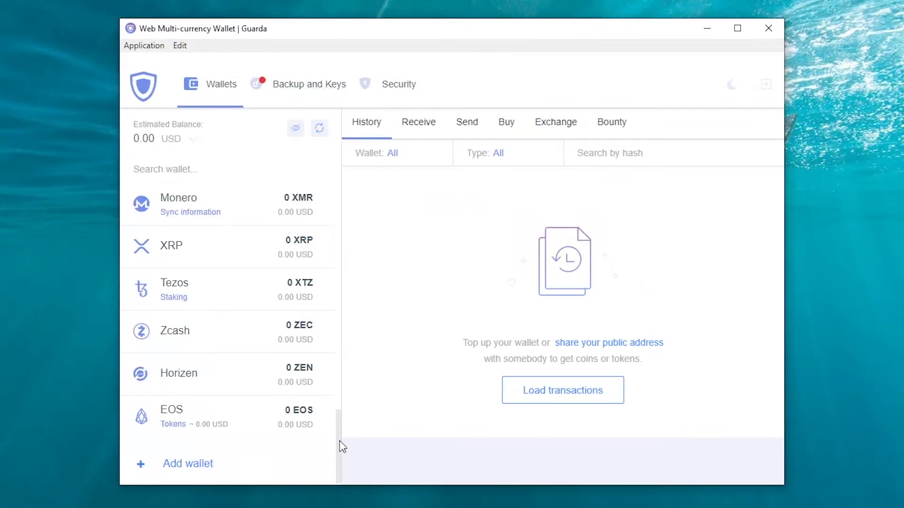
Step: Expand the Horizen wallet to show its QR code and select its ZEN address
{"action": "left_click", "coordinate": [188, 384]}
{"action": "scroll", "coordinate": [340, 431], "scroll_direction": "down", "scroll_amount": 4}
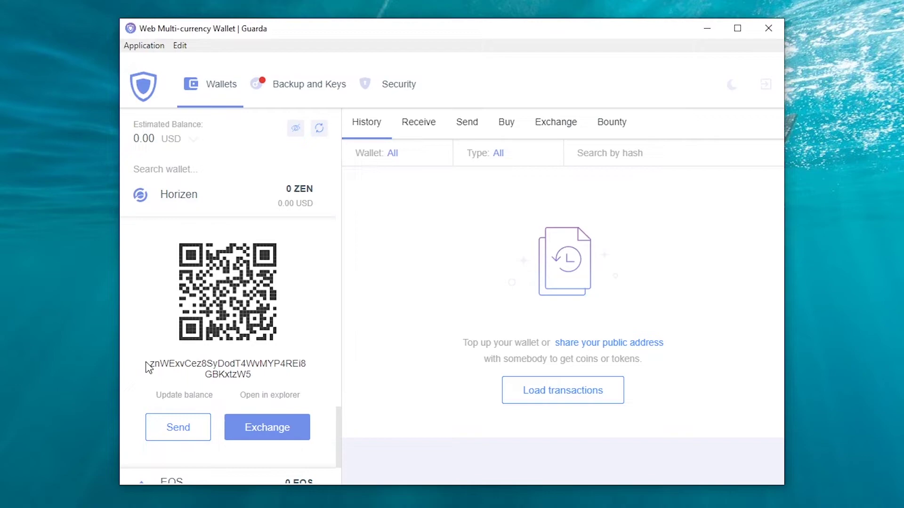
{"action": "left_click_drag", "start_coordinate": [149, 364], "coordinate": [252, 382]}
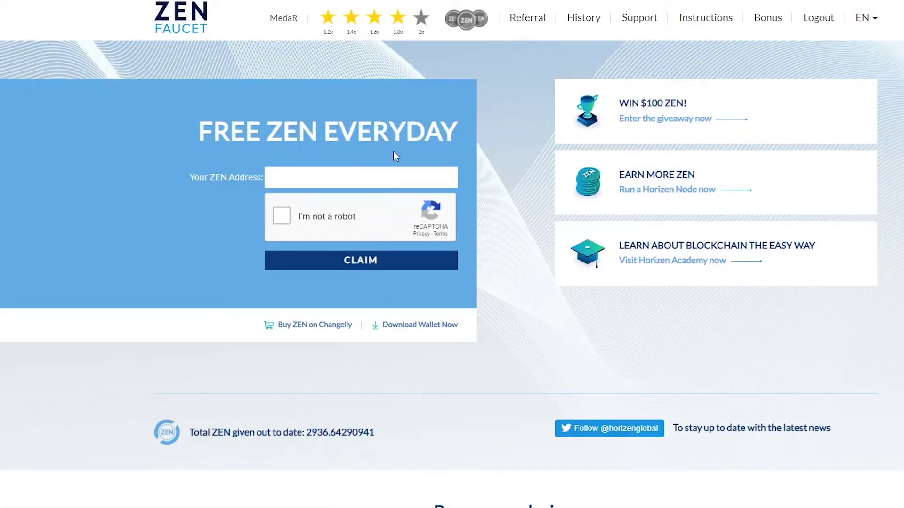
Step: Paste the Horizen address into ZEN Faucet, pass the reCAPTCHA, and claim free ZEN
{"action": "left_click", "coordinate": [367, 184]}
{"action": "key", "text": "ctrl+v"}
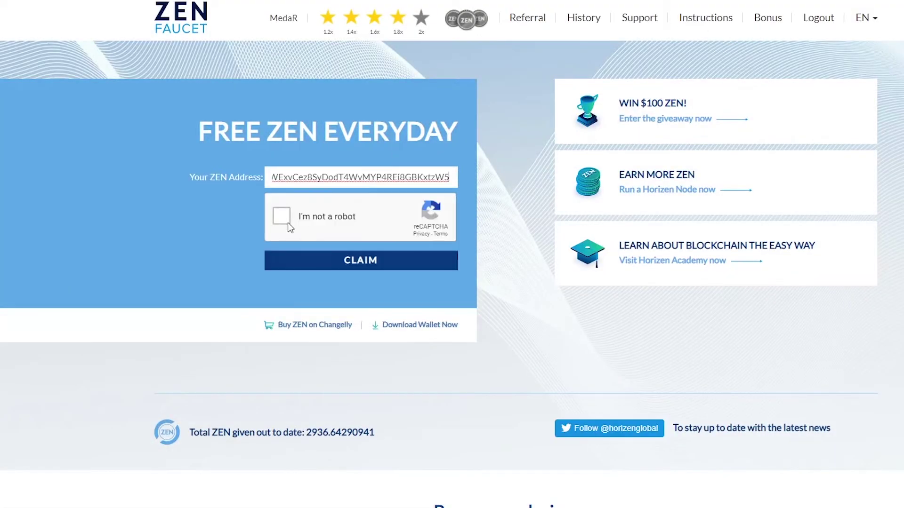
{"action": "left_click", "coordinate": [282, 217]}
{"action": "left_click", "coordinate": [332, 206]}
{"action": "left_click", "coordinate": [395, 208]}
{"action": "left_click", "coordinate": [455, 207]}
{"action": "left_click", "coordinate": [513, 382]}
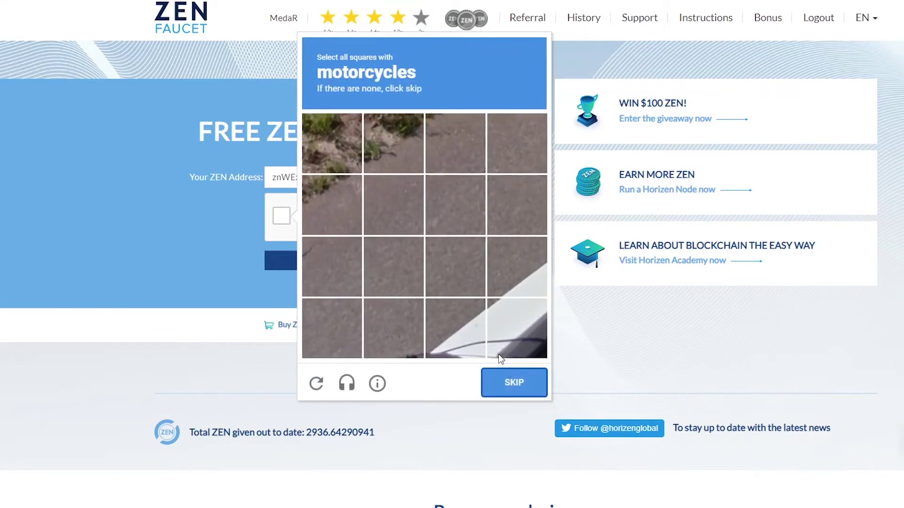
{"action": "left_click", "coordinate": [514, 382]}
{"action": "left_click", "coordinate": [361, 261]}
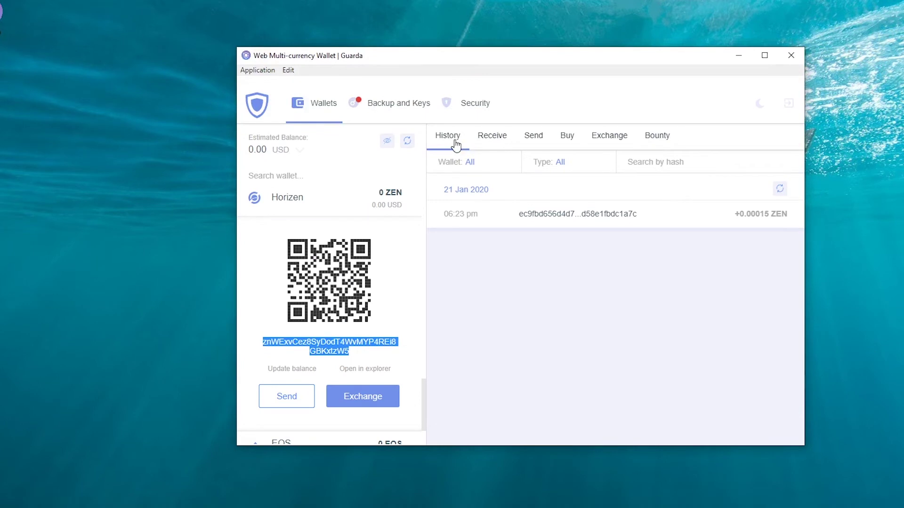
Step: Open the incoming 0.00015 ZEN transaction in the block explorer
{"action": "left_click", "coordinate": [577, 218]}
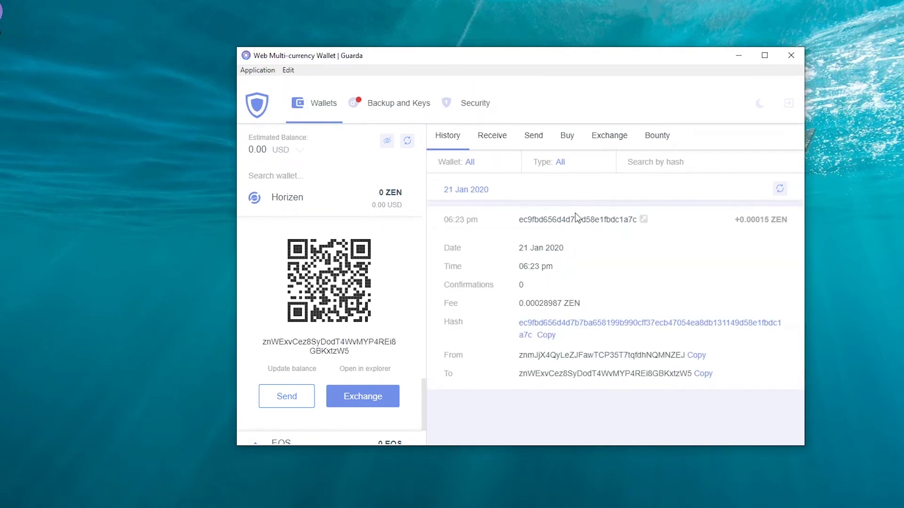
{"action": "left_click", "coordinate": [650, 329]}
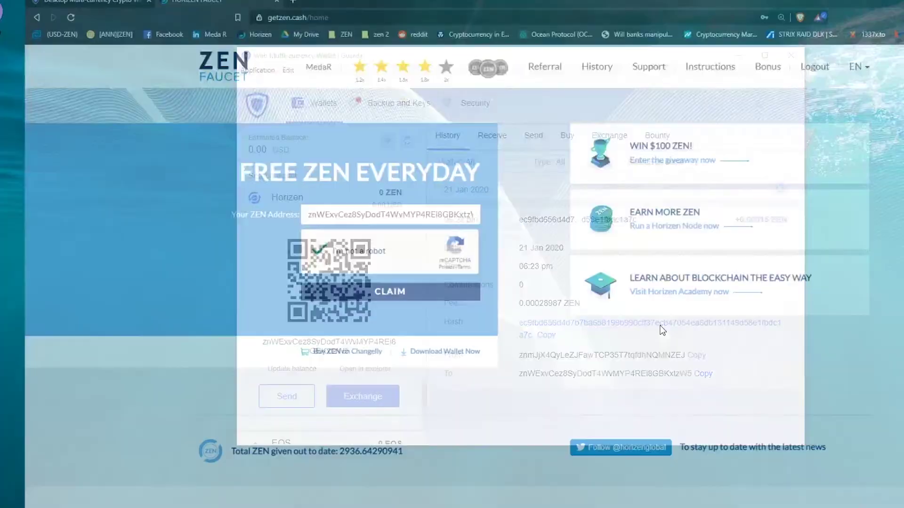
{"action": "scroll", "coordinate": [497, 269], "scroll_direction": "down", "scroll_amount": 2}
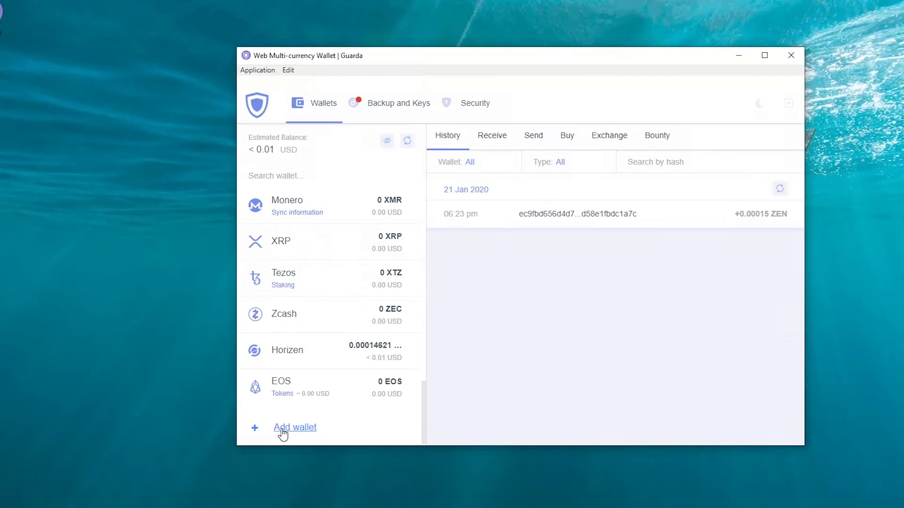
Step: Add a Komodo (KMD) wallet found by searching 'kom' in the currency list
{"action": "left_click", "coordinate": [282, 430]}
{"action": "left_click", "coordinate": [479, 349]}
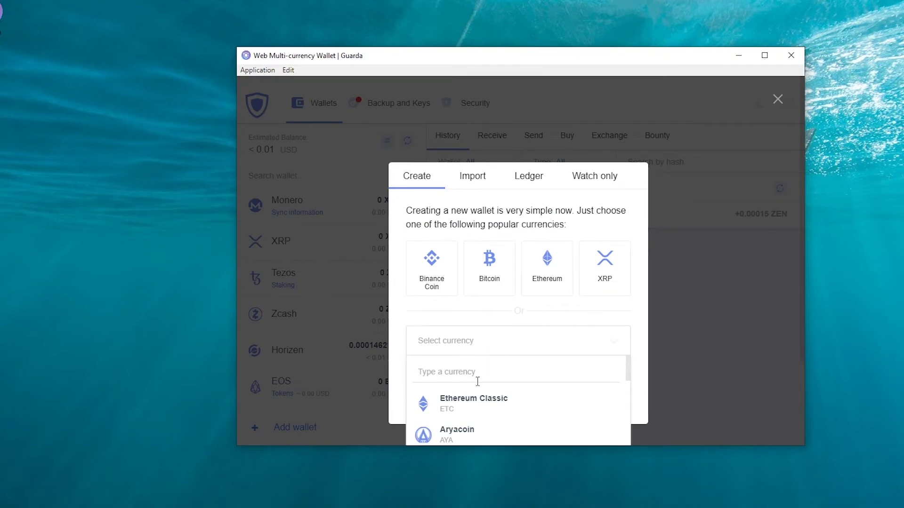
{"action": "type", "text": "komo"}
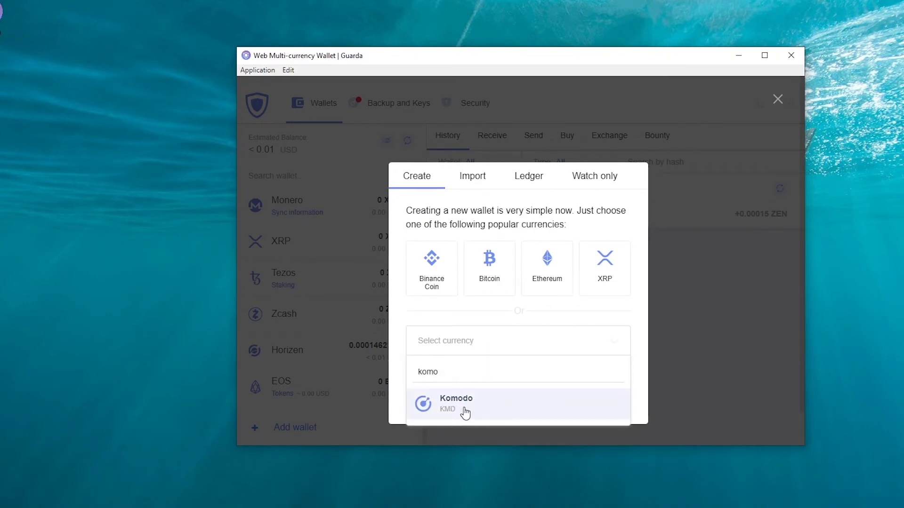
{"action": "left_click", "coordinate": [465, 411]}
{"action": "left_click", "coordinate": [585, 397]}
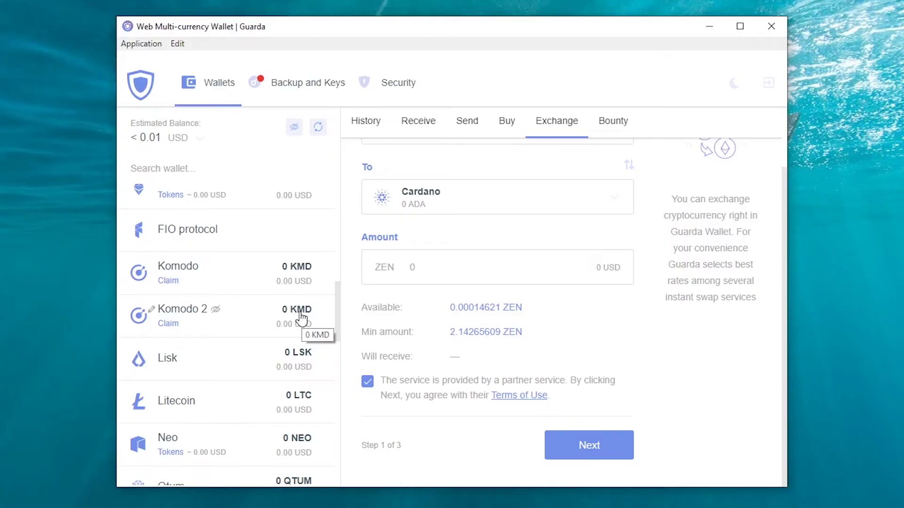
Step: Expand the Komodo 2 and original Komodo wallets and show the transaction history
{"action": "left_click", "coordinate": [302, 319]}
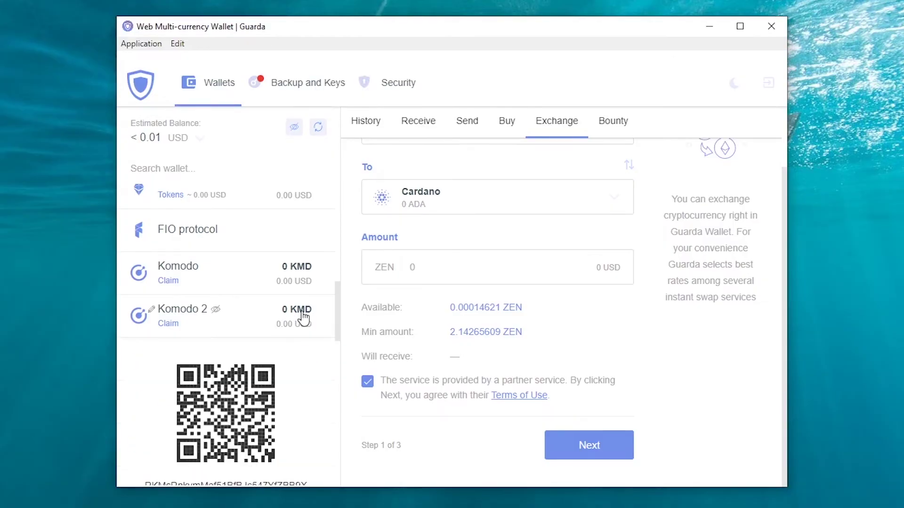
{"action": "left_click", "coordinate": [177, 272]}
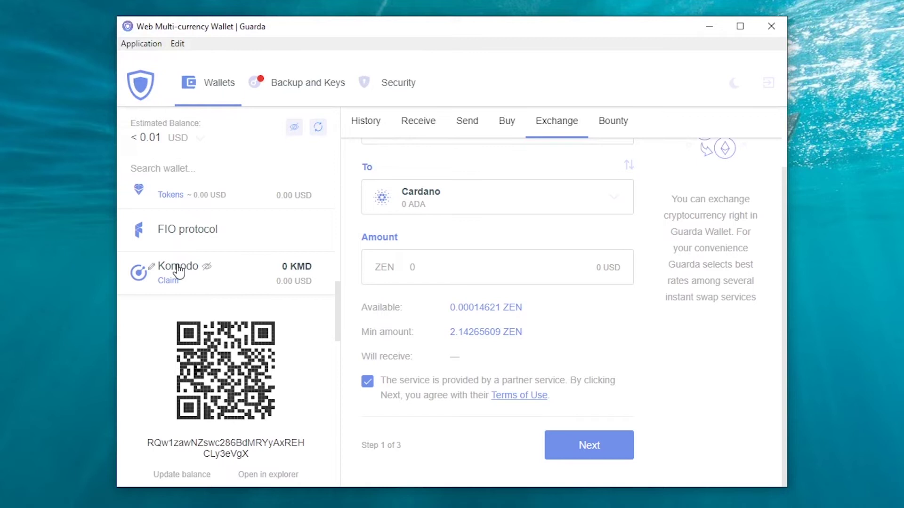
{"action": "scroll", "coordinate": [226, 447], "scroll_direction": "down", "scroll_amount": 2}
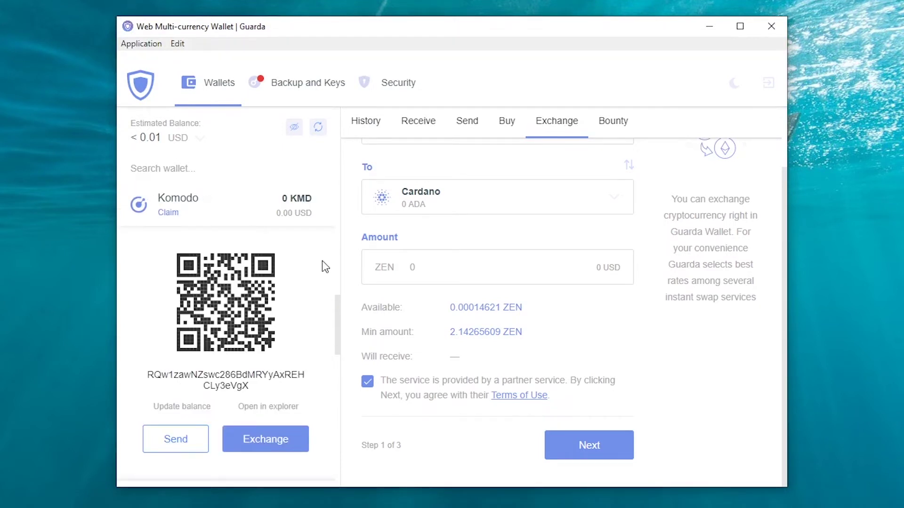
{"action": "left_click", "coordinate": [376, 126]}
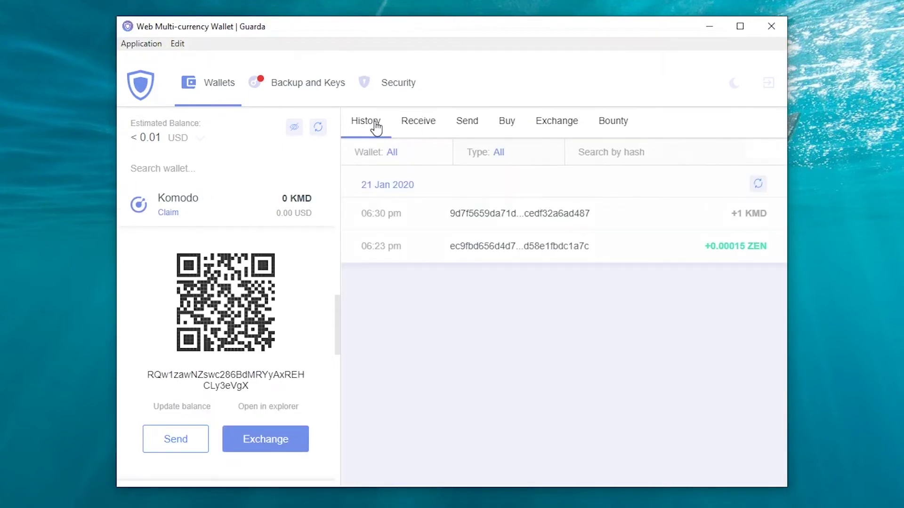
Step: Look up the 1 KMD deposit in the block explorer, then return to History
{"action": "mouse_move", "coordinate": [394, 221]}
{"action": "left_click", "coordinate": [528, 212]}
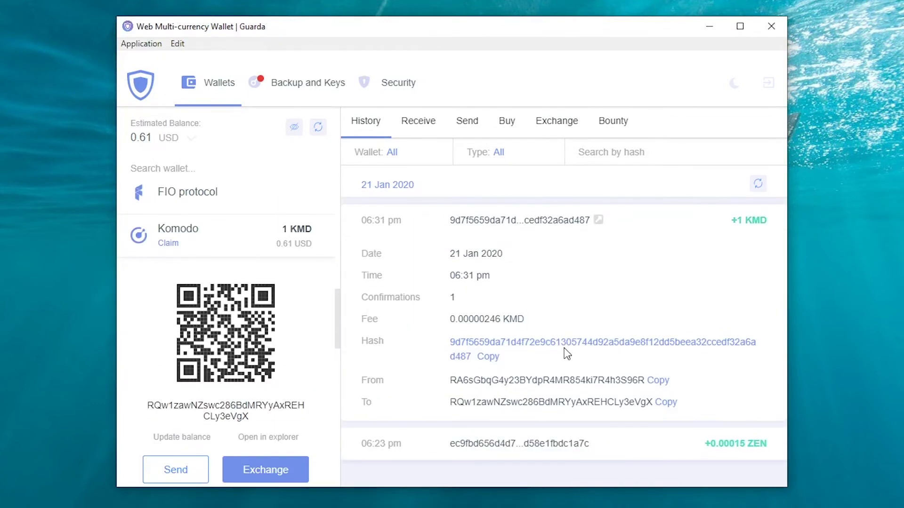
{"action": "left_click", "coordinate": [594, 349]}
{"action": "left_click", "coordinate": [426, 125]}
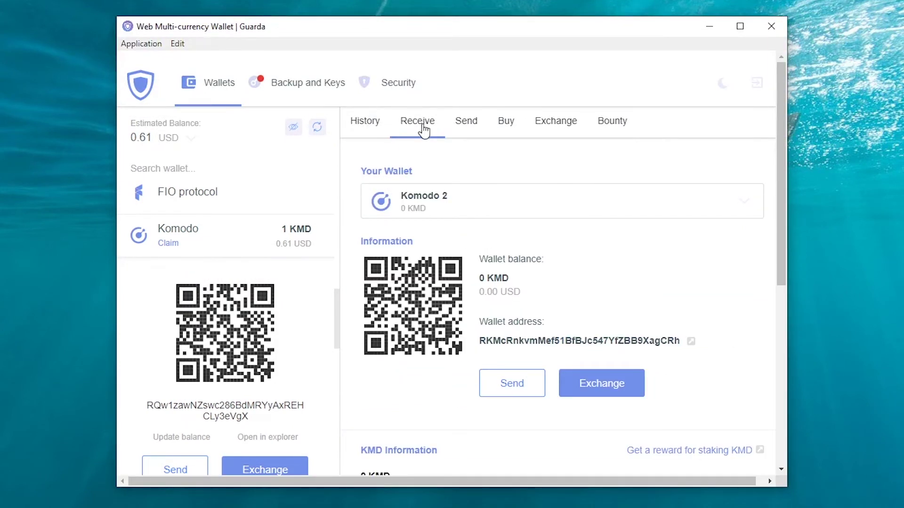
{"action": "left_click", "coordinate": [373, 125]}
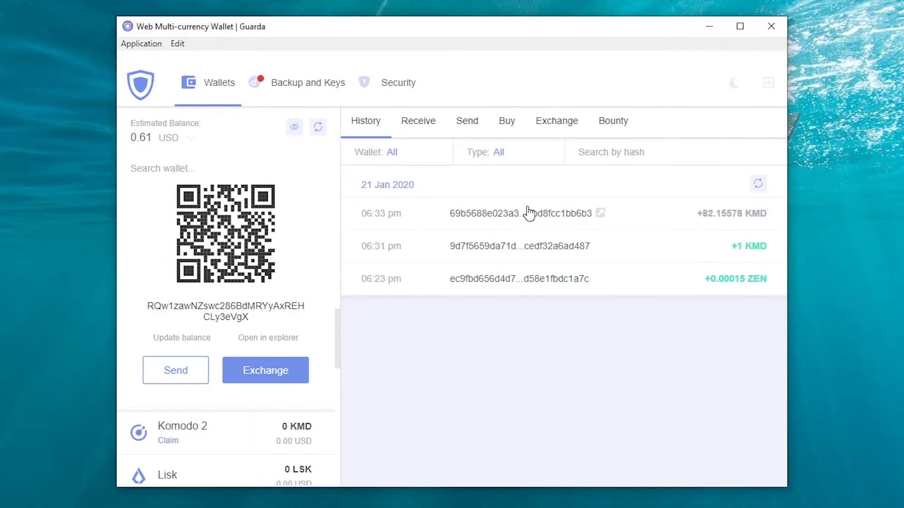
Step: Set up an exchange from the Komodo wallet to the Horizen wallet
{"action": "left_click", "coordinate": [706, 217]}
{"action": "left_click", "coordinate": [286, 358]}
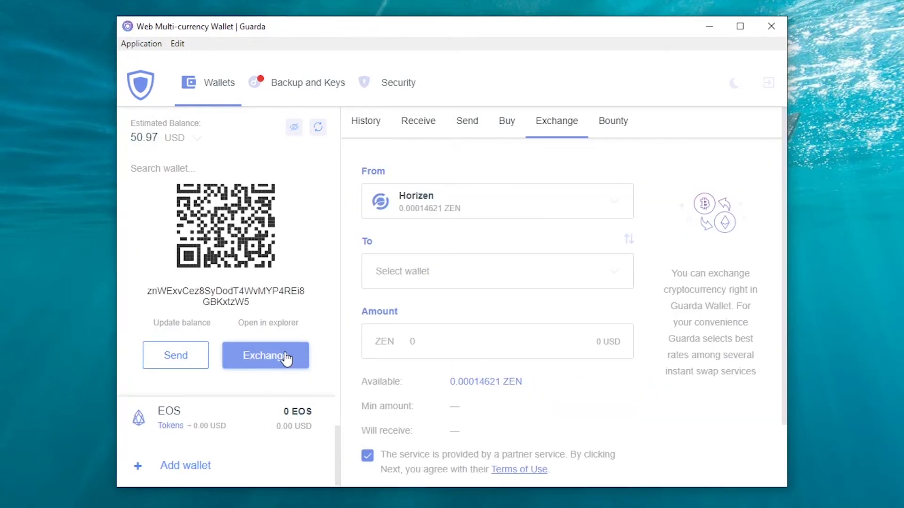
{"action": "left_click", "coordinate": [600, 206]}
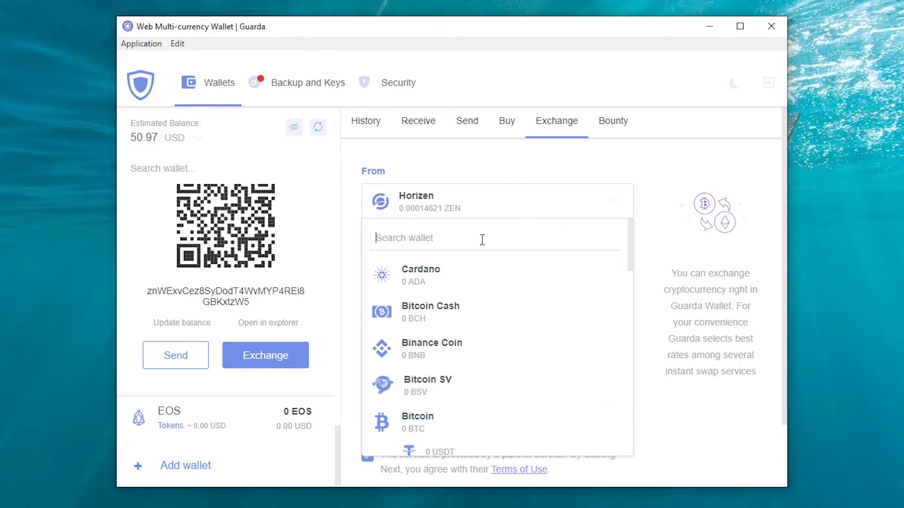
{"action": "type", "text": "ko"}
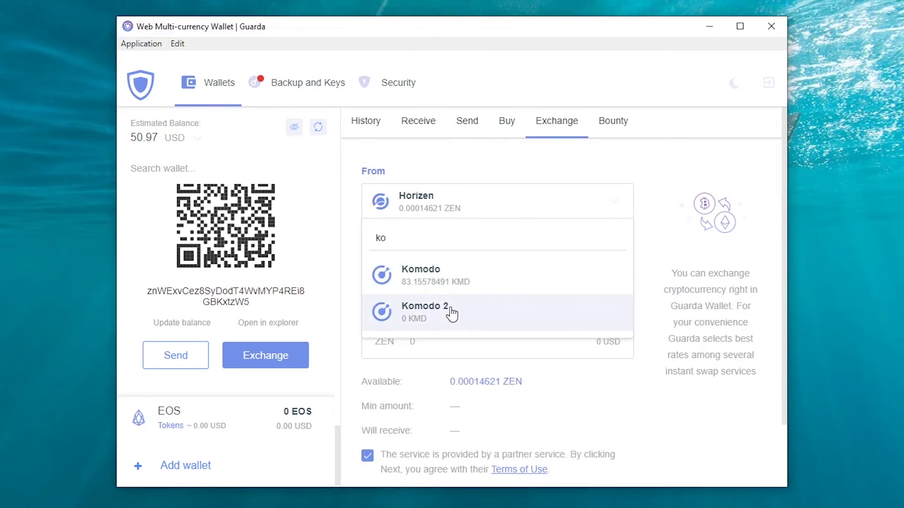
{"action": "left_click", "coordinate": [460, 282]}
{"action": "type", "text": "h"}
{"action": "left_click", "coordinate": [429, 421]}
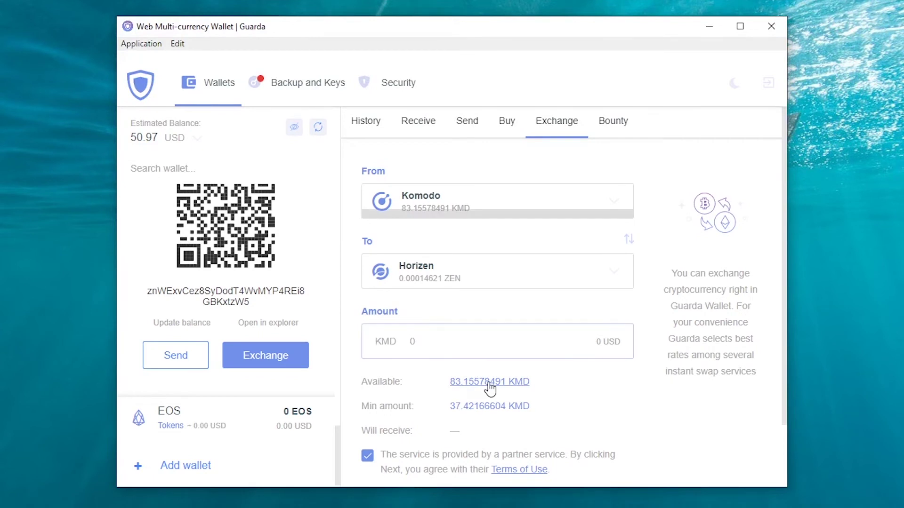
Step: Exchange the full 83.15578491 KMD balance for about 4.655 ZEN and confirm it
{"action": "left_click", "coordinate": [490, 383]}
{"action": "scroll", "coordinate": [491, 410], "scroll_direction": "down", "scroll_amount": 2}
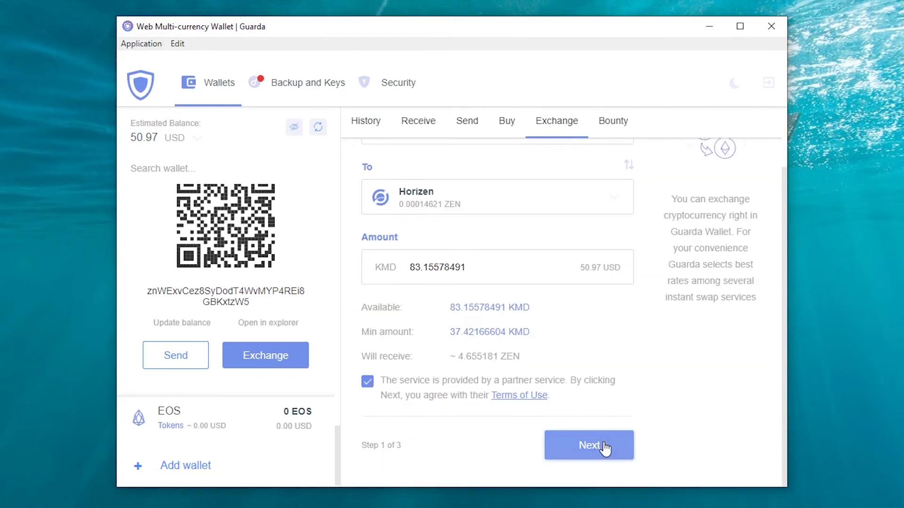
{"action": "left_click", "coordinate": [597, 446]}
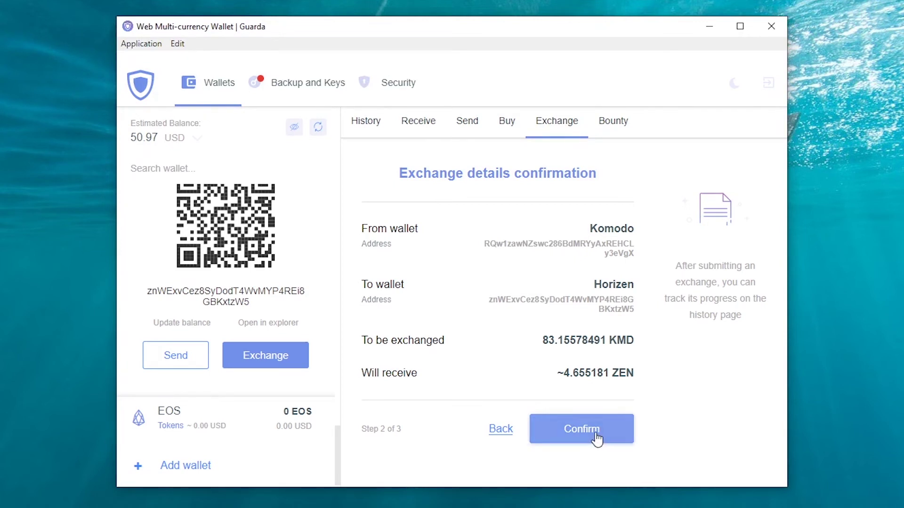
{"action": "left_click", "coordinate": [596, 438]}
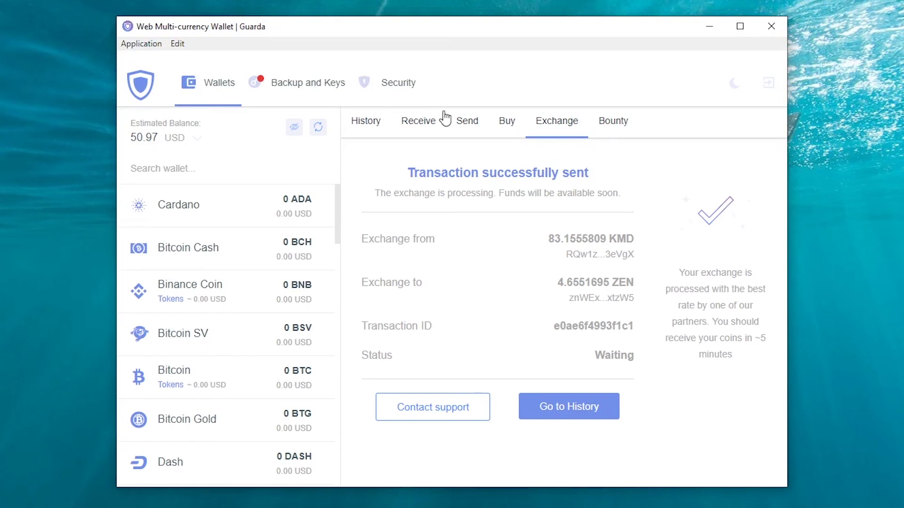
Step: Filter the wallet list to Horizen and show the in-progress 83.15558091 KMD exchange in History
{"action": "left_click", "coordinate": [473, 130]}
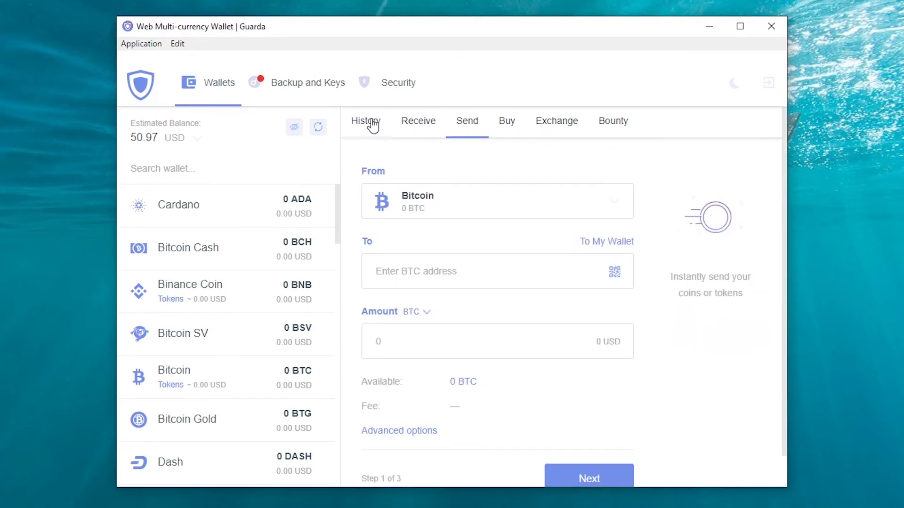
{"action": "left_click", "coordinate": [604, 207]}
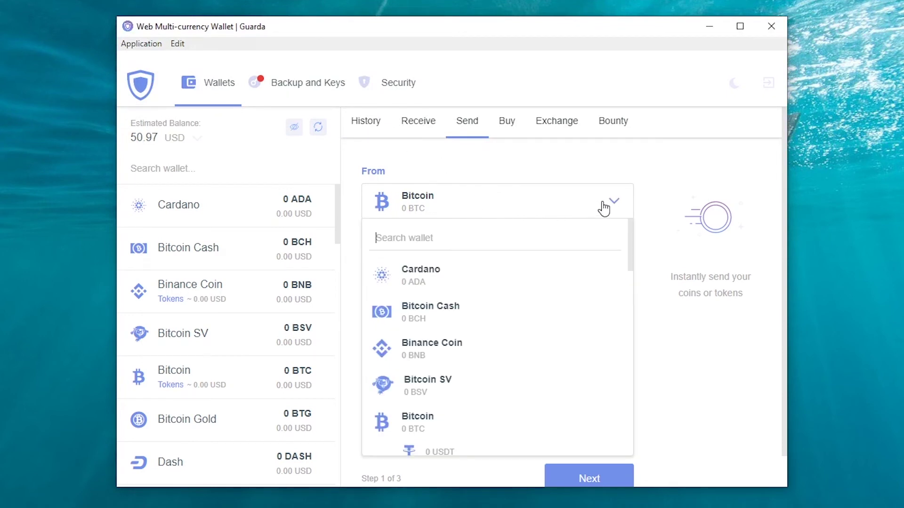
{"action": "left_click", "coordinate": [246, 171]}
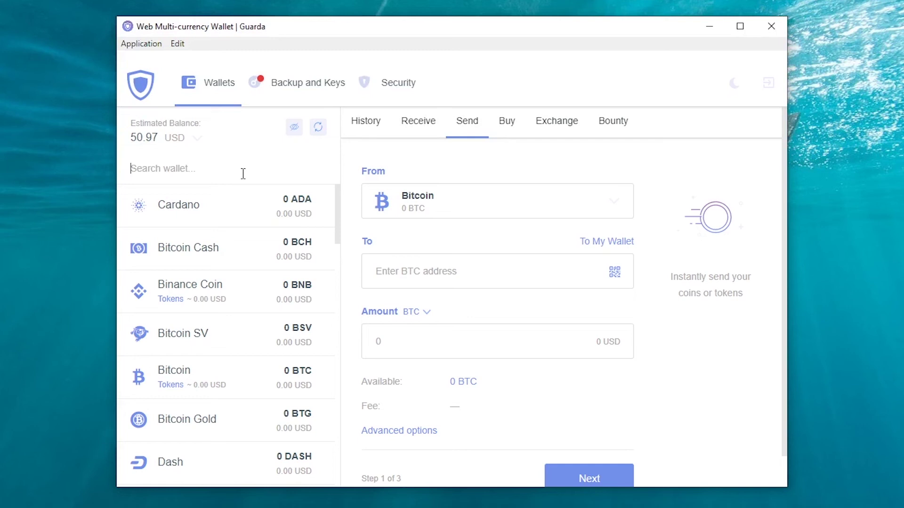
{"action": "type", "text": "h"}
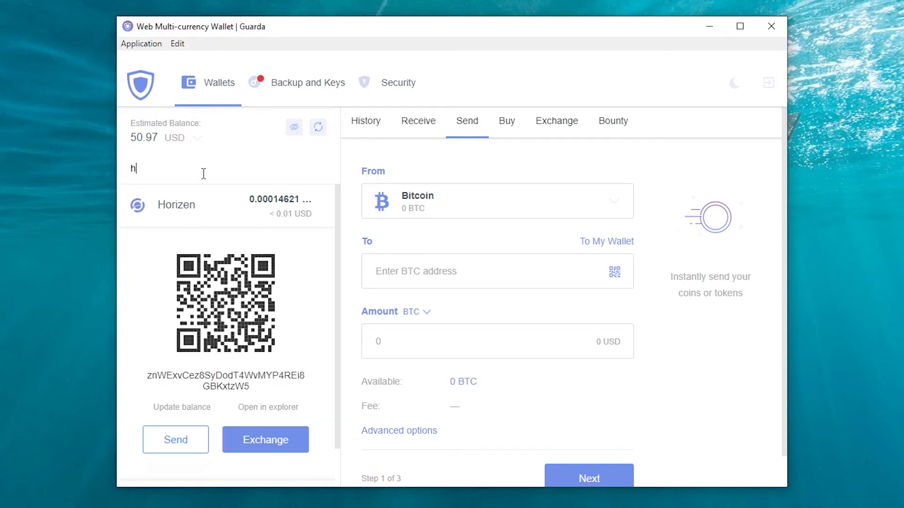
{"action": "left_click", "coordinate": [182, 214]}
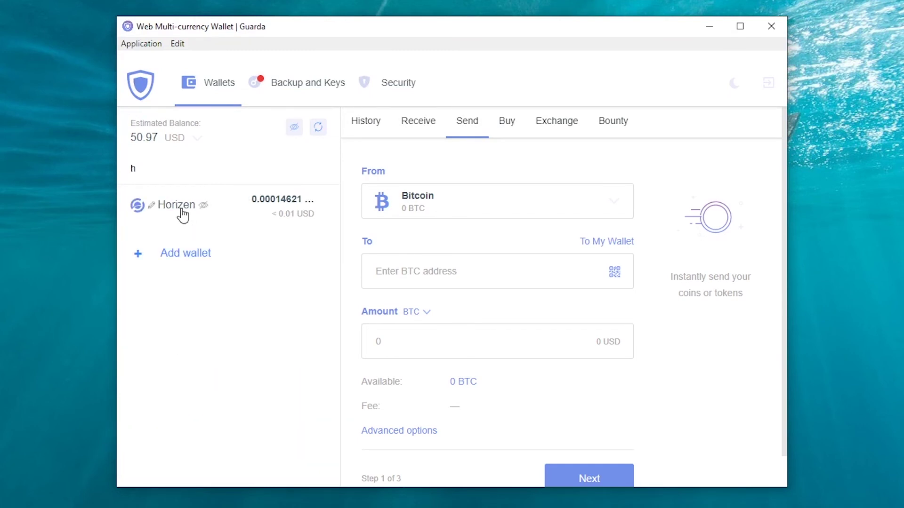
{"action": "left_click", "coordinate": [367, 126]}
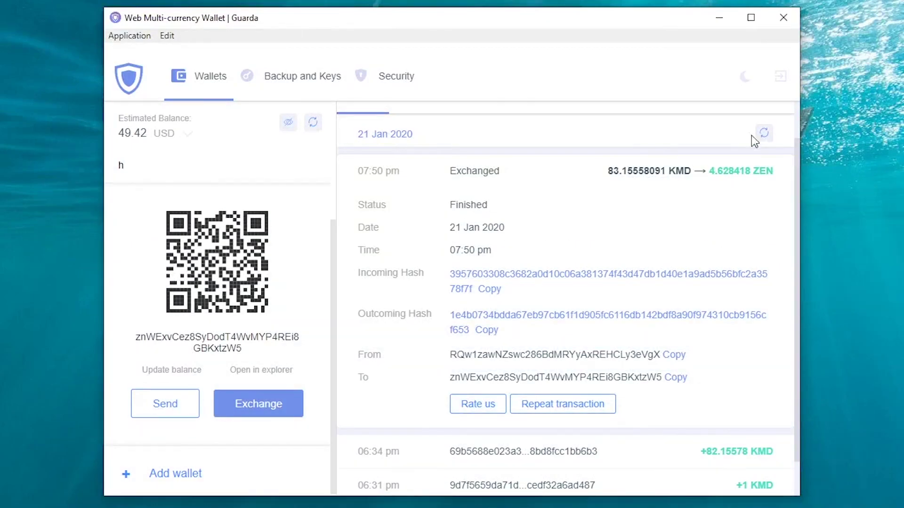
Step: Expand the exchange entry and confirm it finished, delivering 4.628418 ZEN
{"action": "left_click", "coordinate": [759, 134]}
{"action": "scroll", "coordinate": [334, 253], "scroll_direction": "up", "scroll_amount": 1}
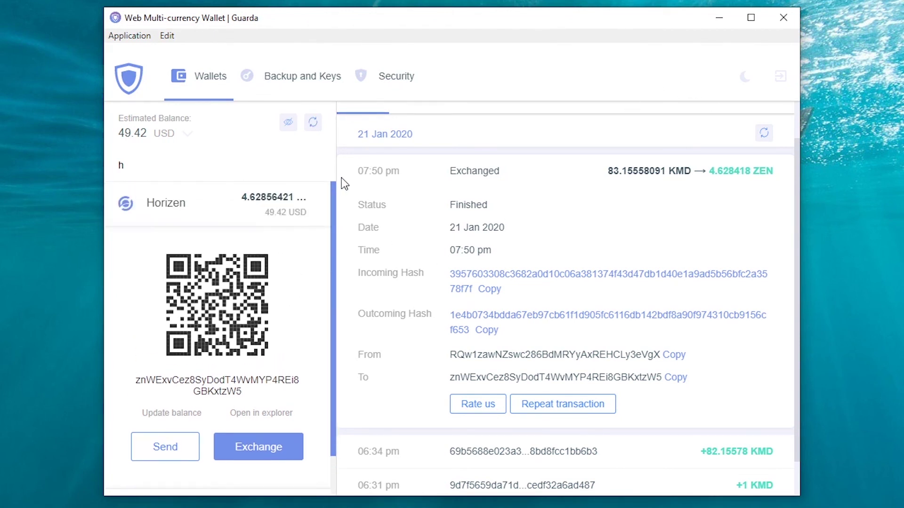